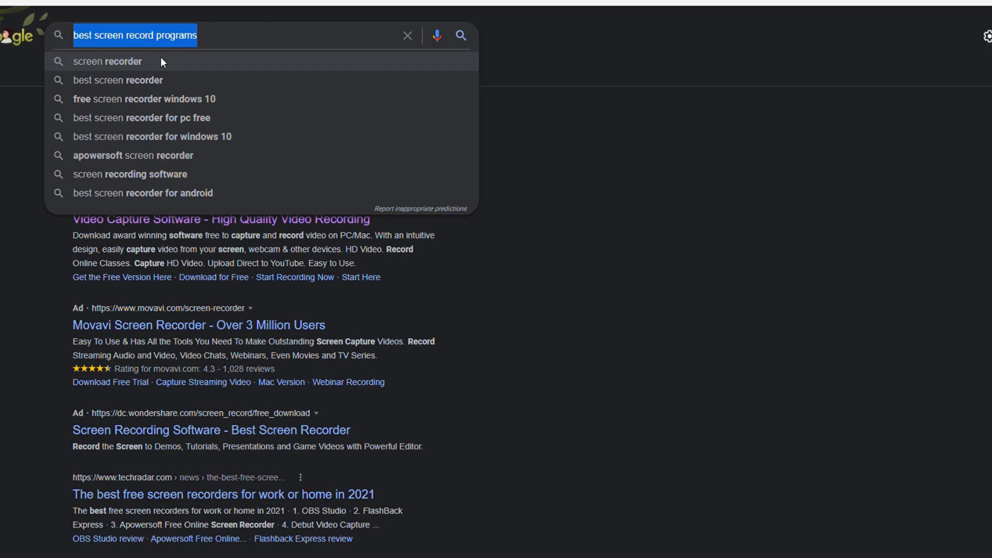
- Dismiss the suggestions and scroll through the 'best screen record programs' results, then back to top
left_click(593, 333)
scroll(579, 300, "down", 3)
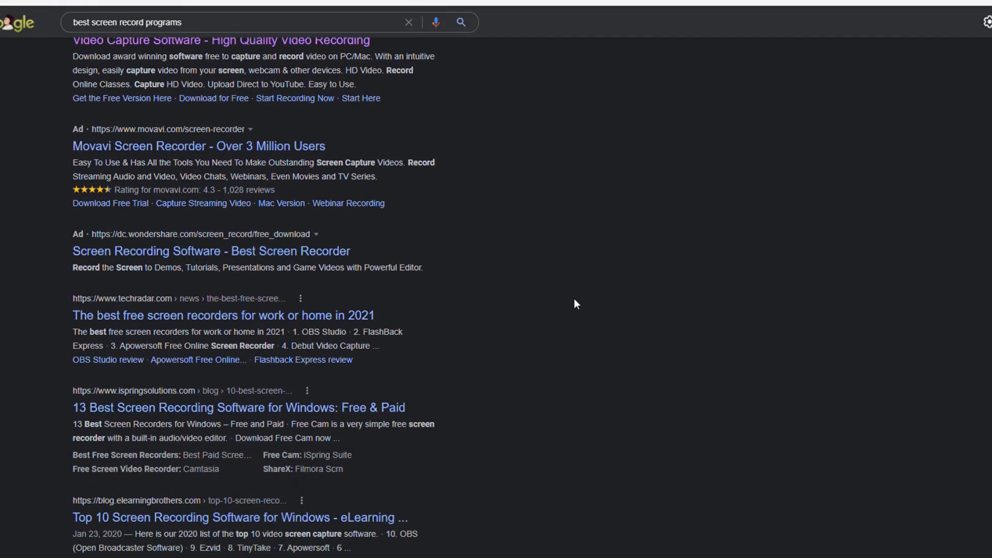
scroll(574, 301, "down", 1)
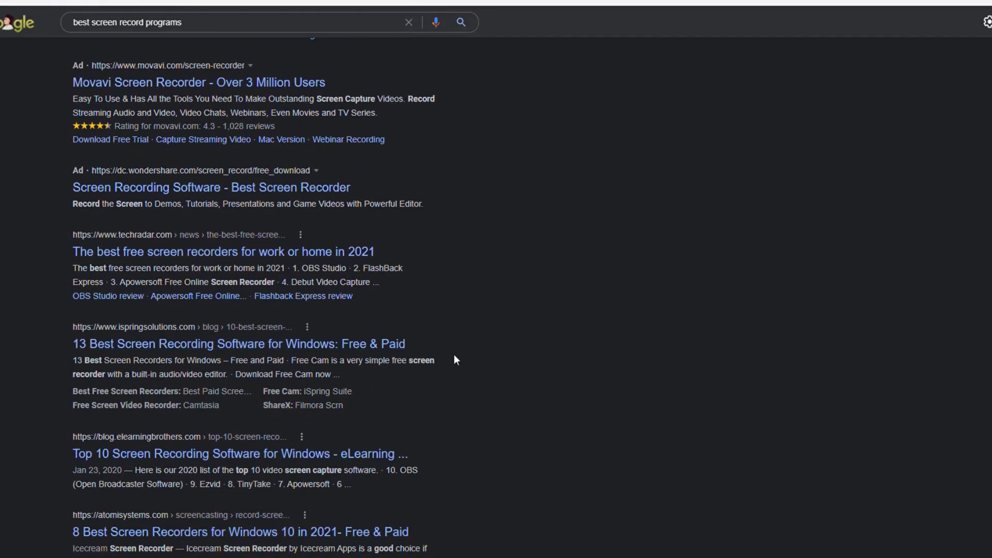
scroll(442, 212, "up", 4)
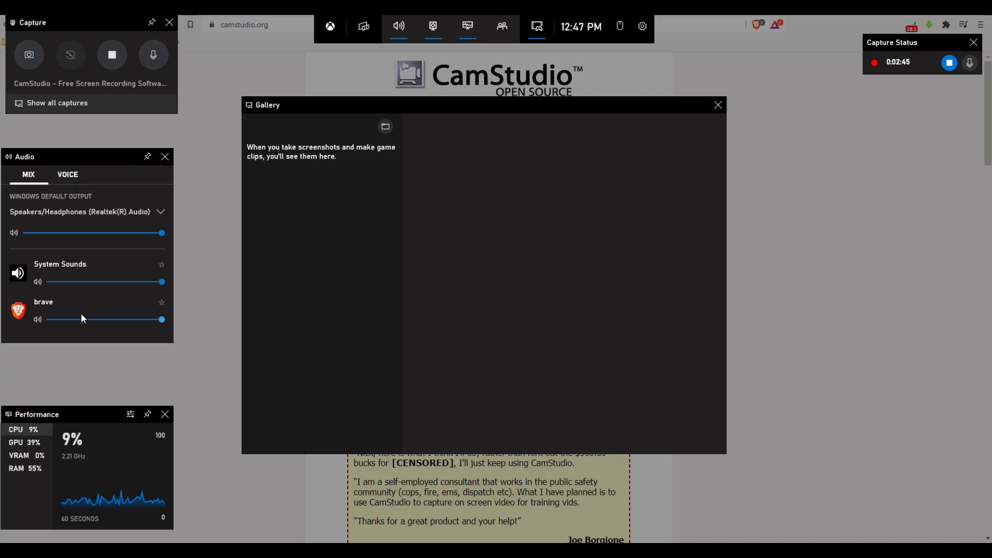
- Show the Voice tab in the Audio widget, listing the HD Webcam C310 microphone
left_click(68, 174)
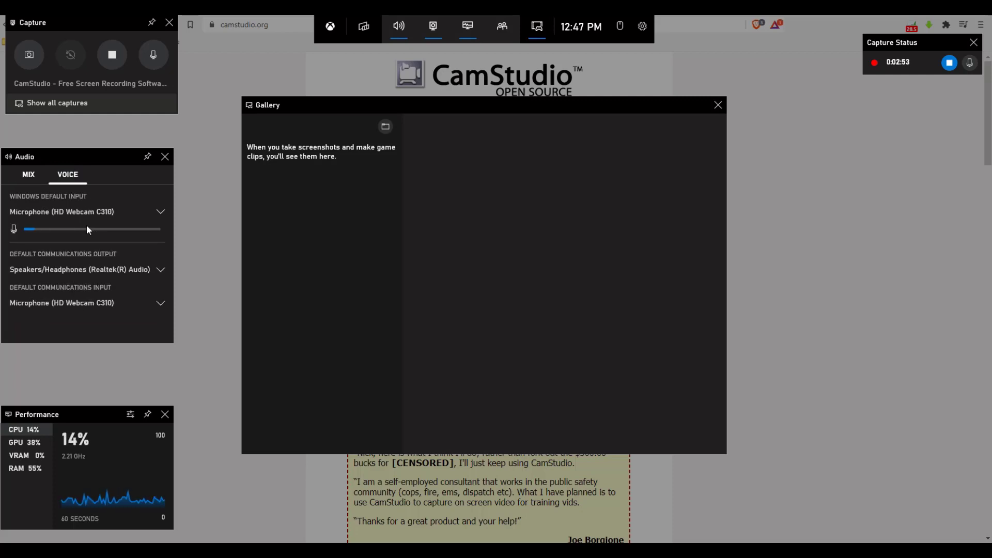
- Show the Mix tab with system sounds and Brave volume sliders
left_click(30, 176)
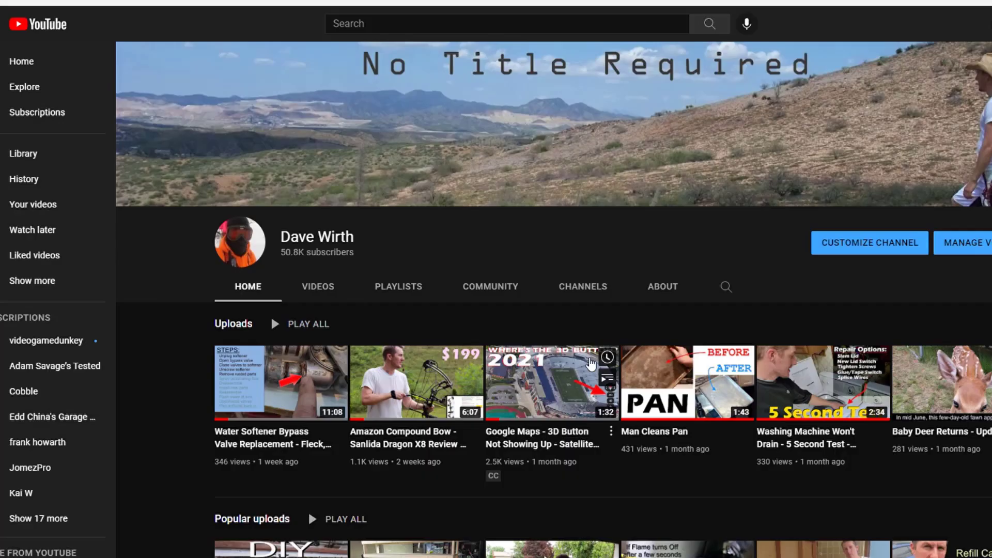
- Scroll through the YouTube channel's Popular uploads and back up
scroll(666, 267, "down", 2)
scroll(666, 267, "down", 4)
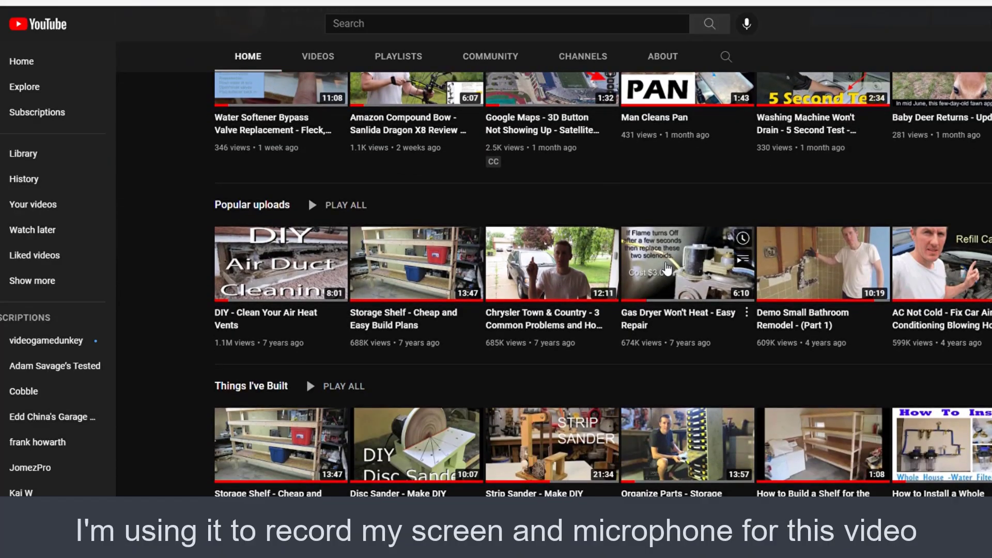
scroll(666, 268, "up", 6)
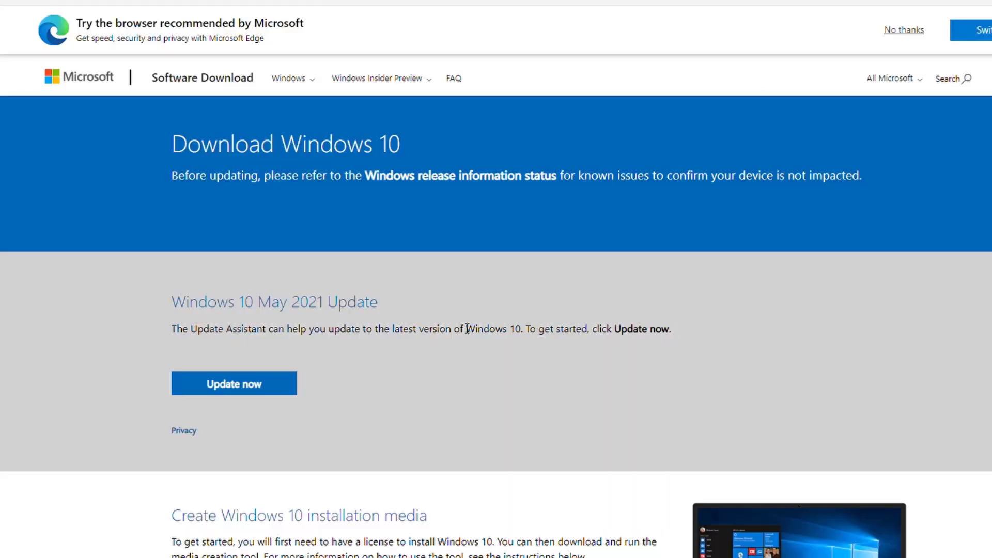
- Bring up the Xbox Game Bar overlay over the Download Windows 10 page with Win+G
key("super+g")
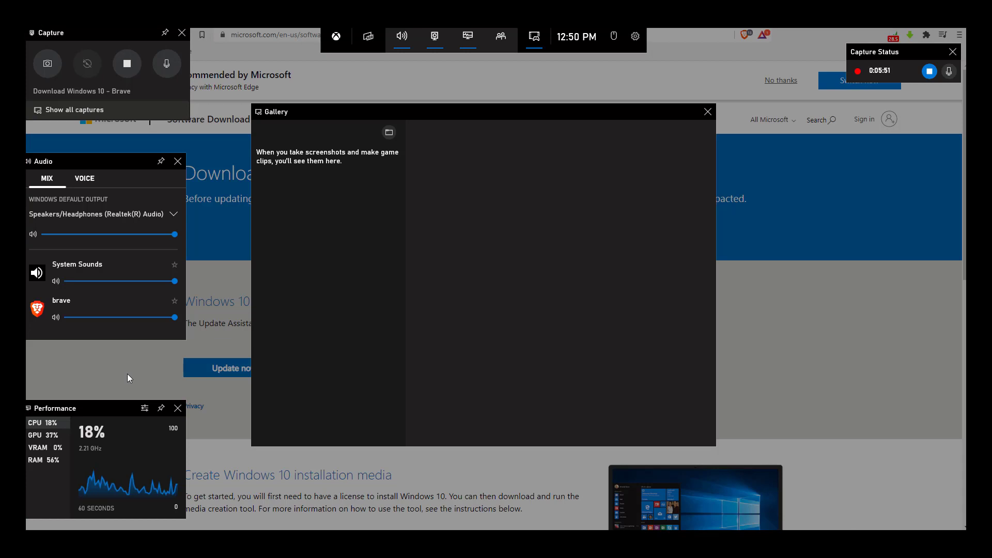